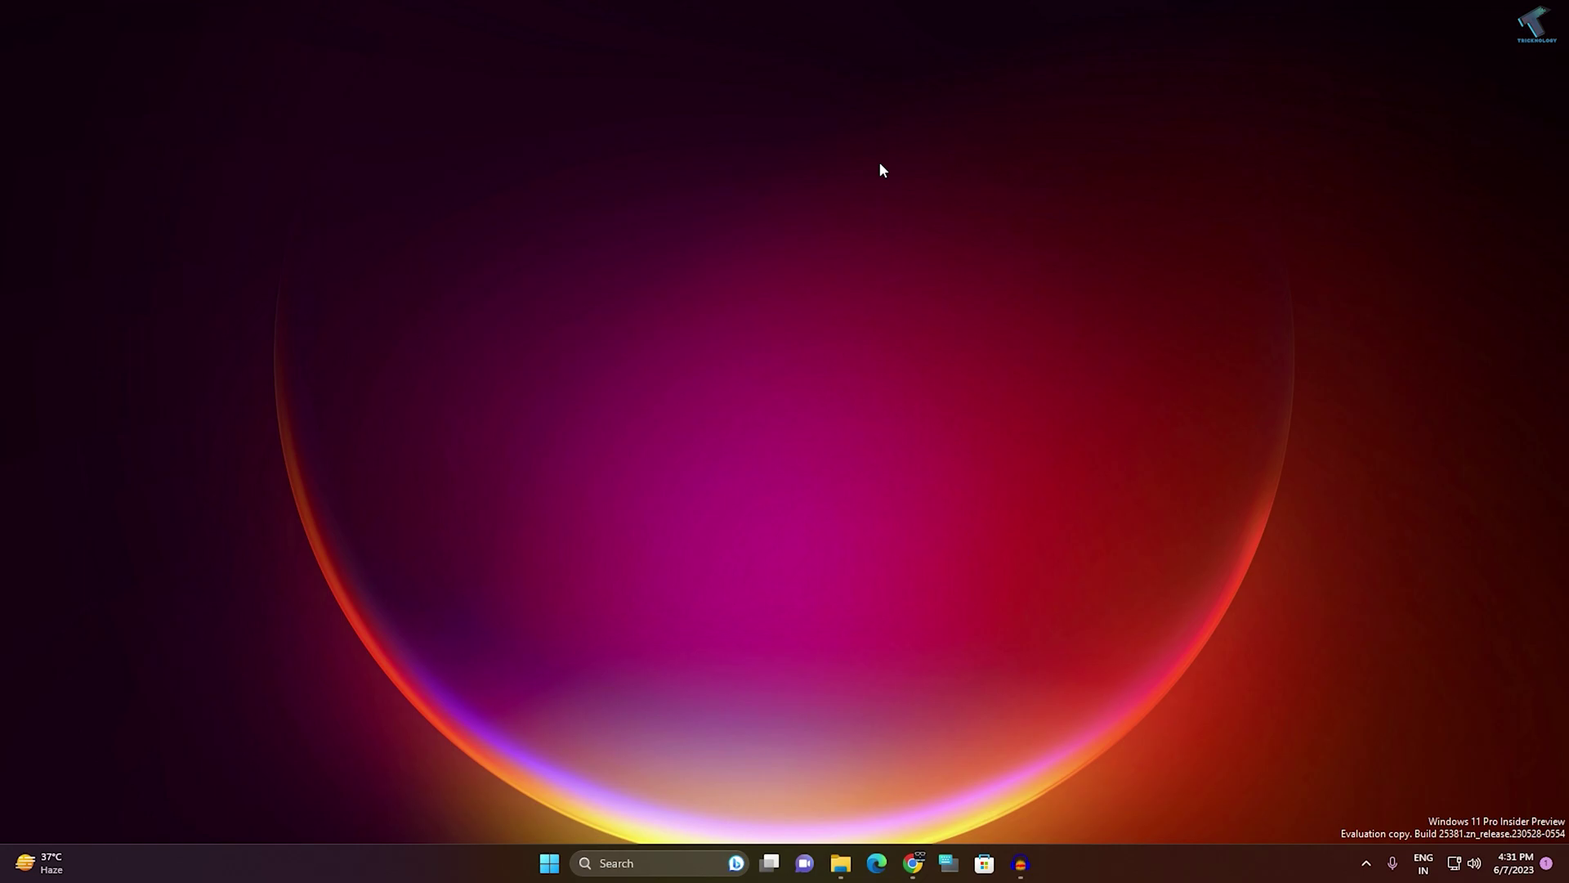
Open File Explorer to This PC, showing the 624 MB NEW VOLUME (J:)
{"action": "left_click", "coordinate": [840, 864]}
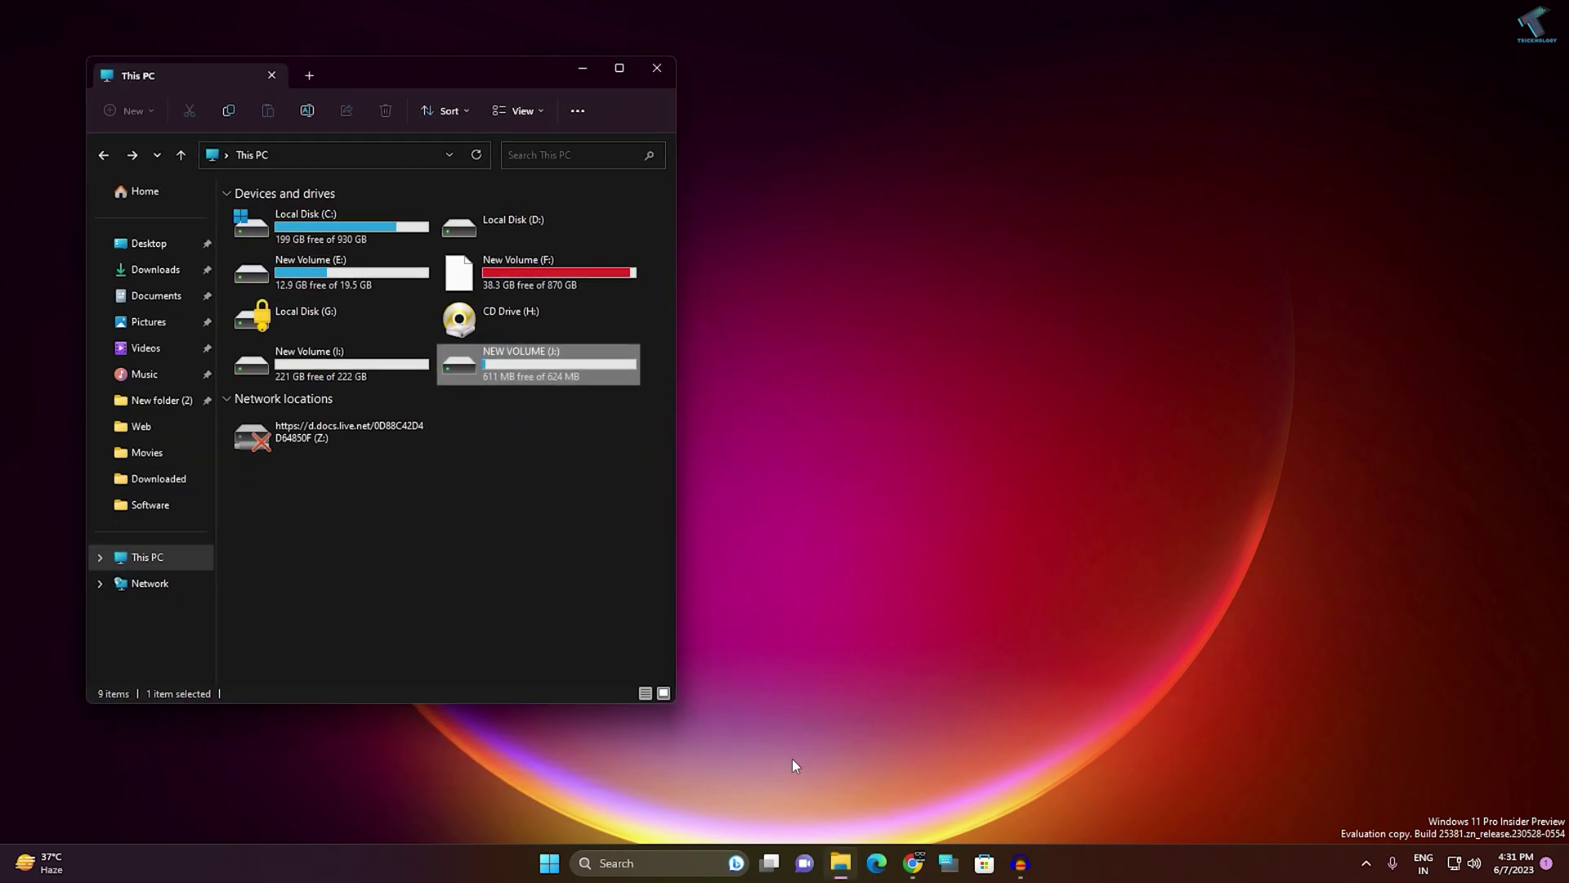
{"action": "right_click", "coordinate": [525, 357]}
{"action": "left_click", "coordinate": [641, 594]}
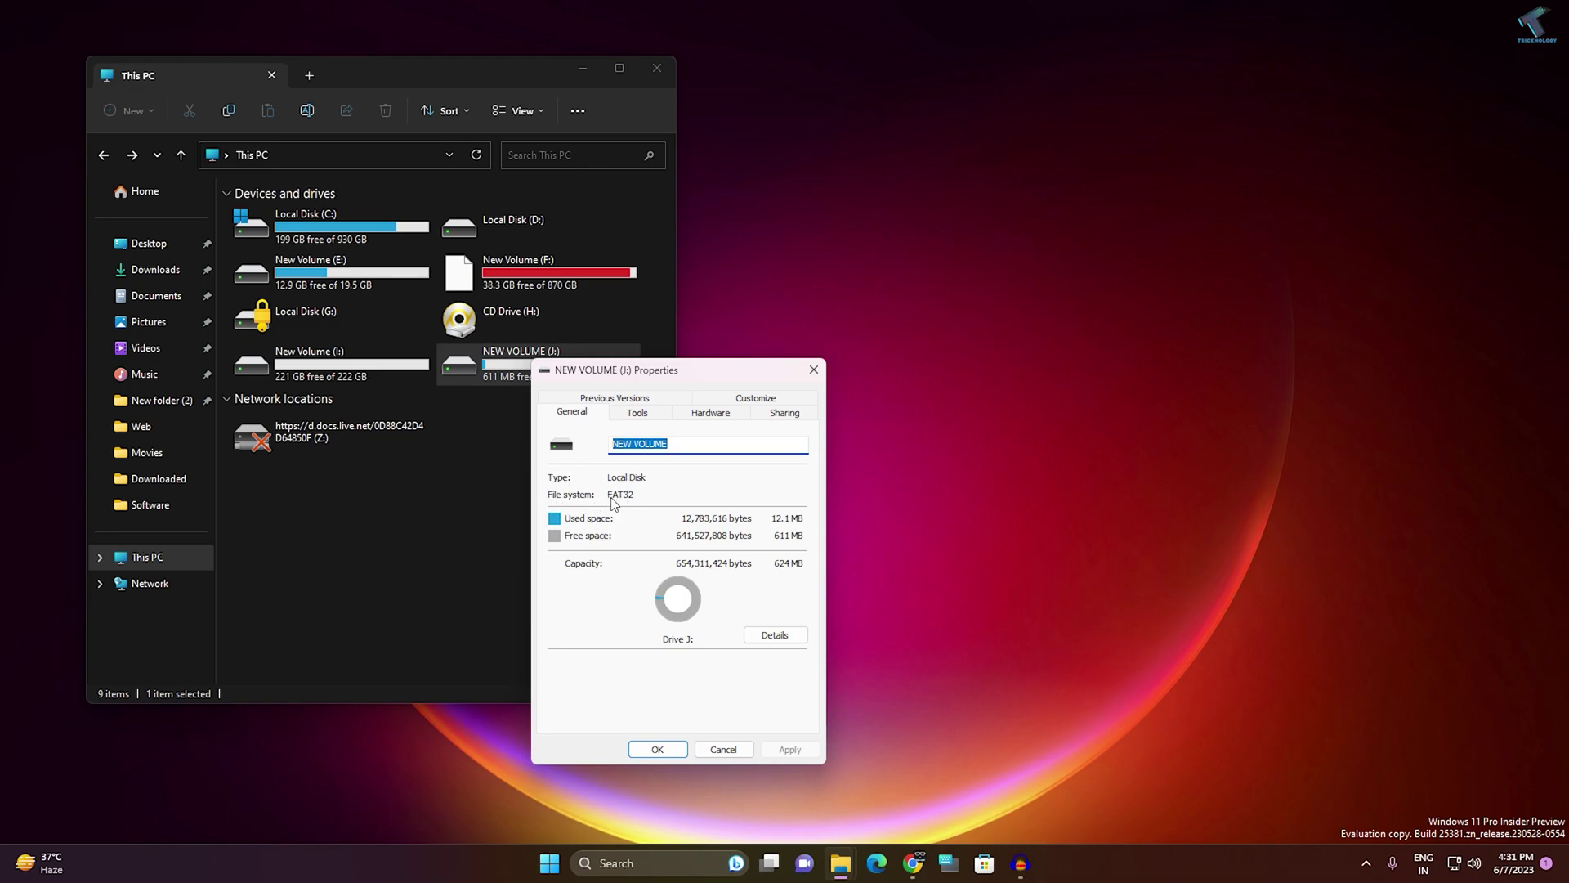
{"action": "left_click", "coordinate": [814, 369]}
{"action": "double_click", "coordinate": [555, 362]}
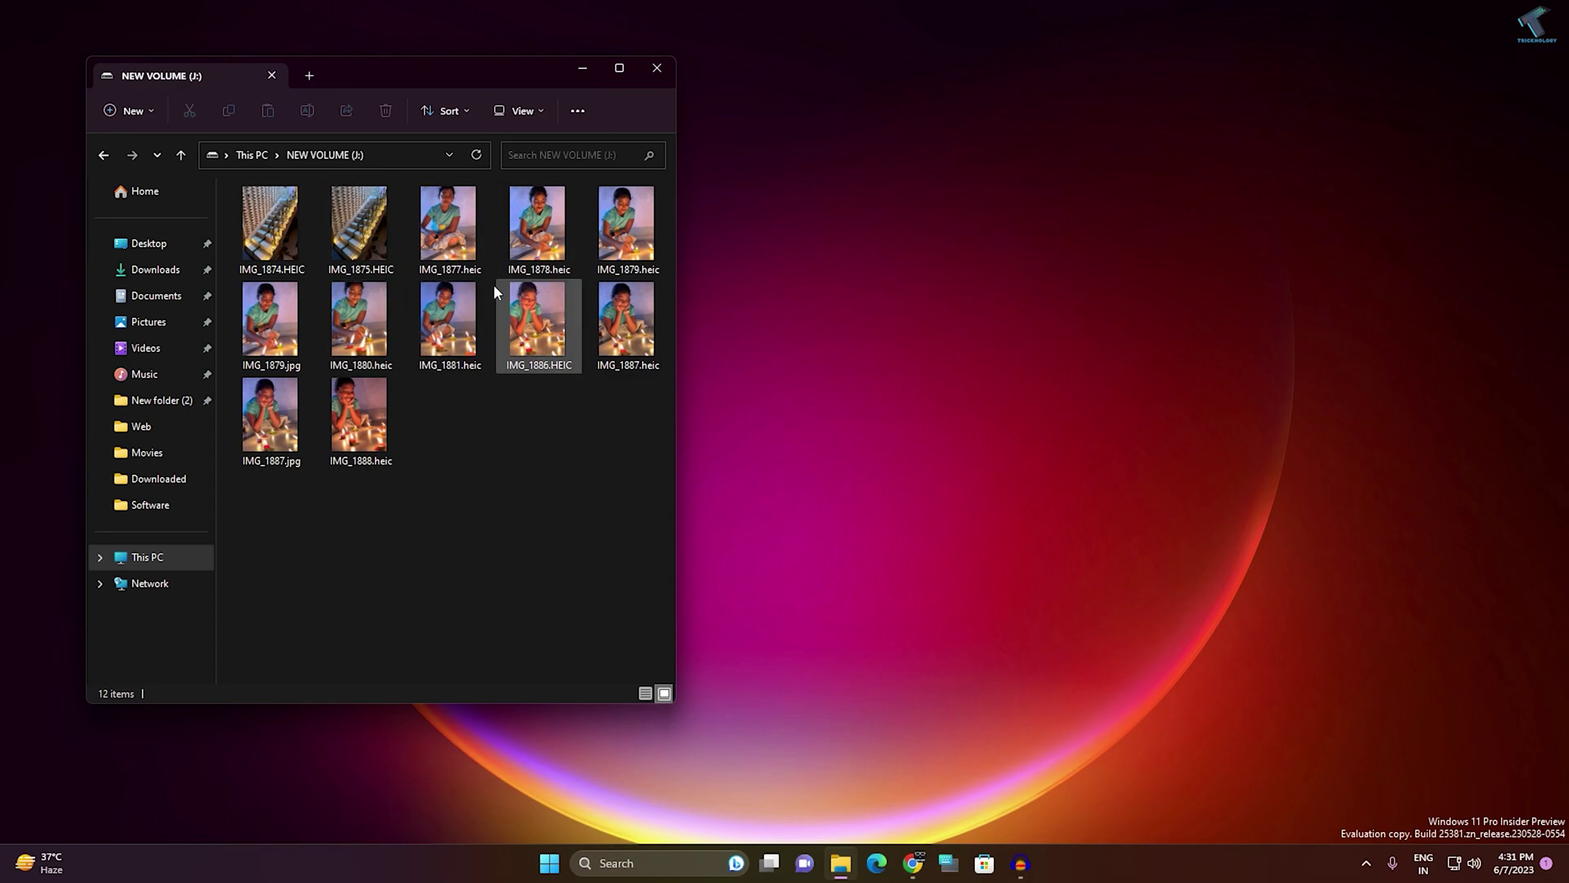
{"action": "left_click", "coordinate": [103, 154]}
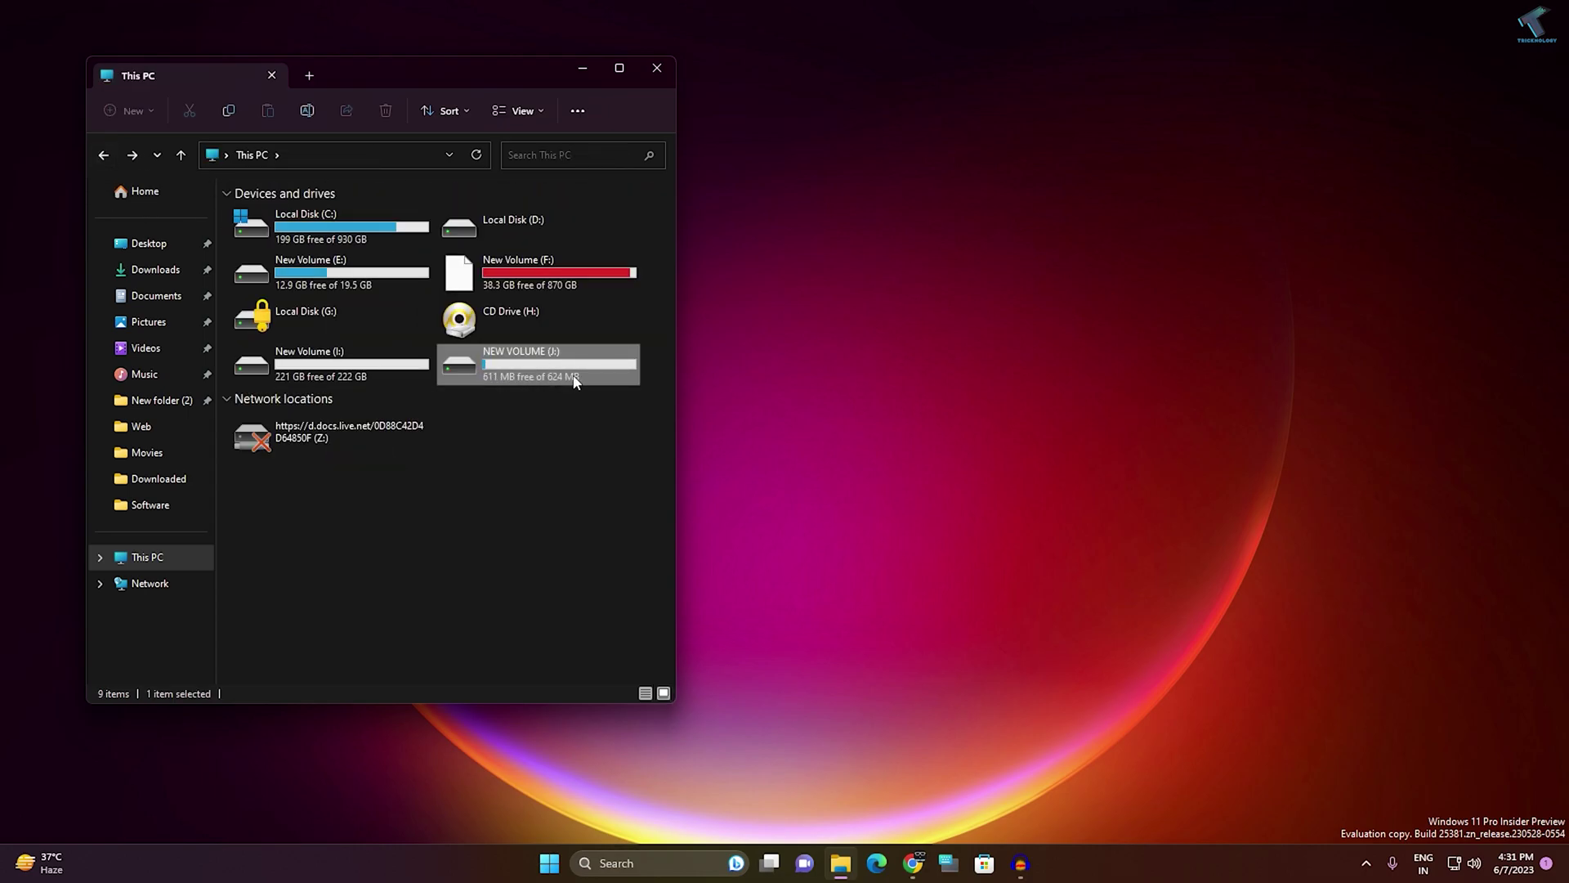
Launch Command Prompt as administrator by searching 'cmd' from Start
{"action": "left_click", "coordinate": [550, 864]}
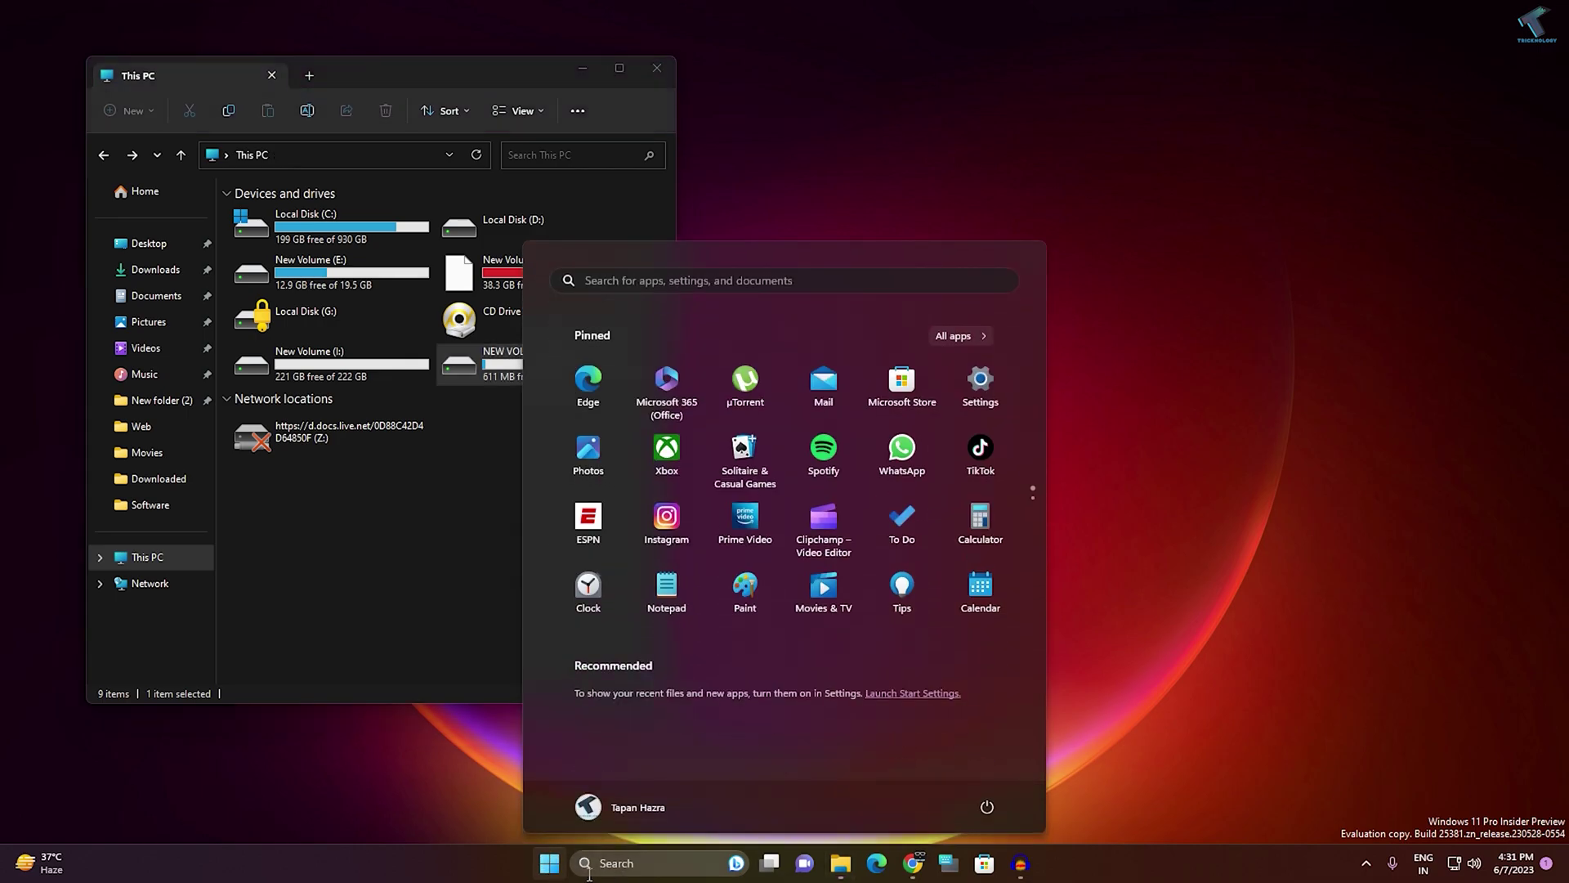
{"action": "type", "text": "cmd"}
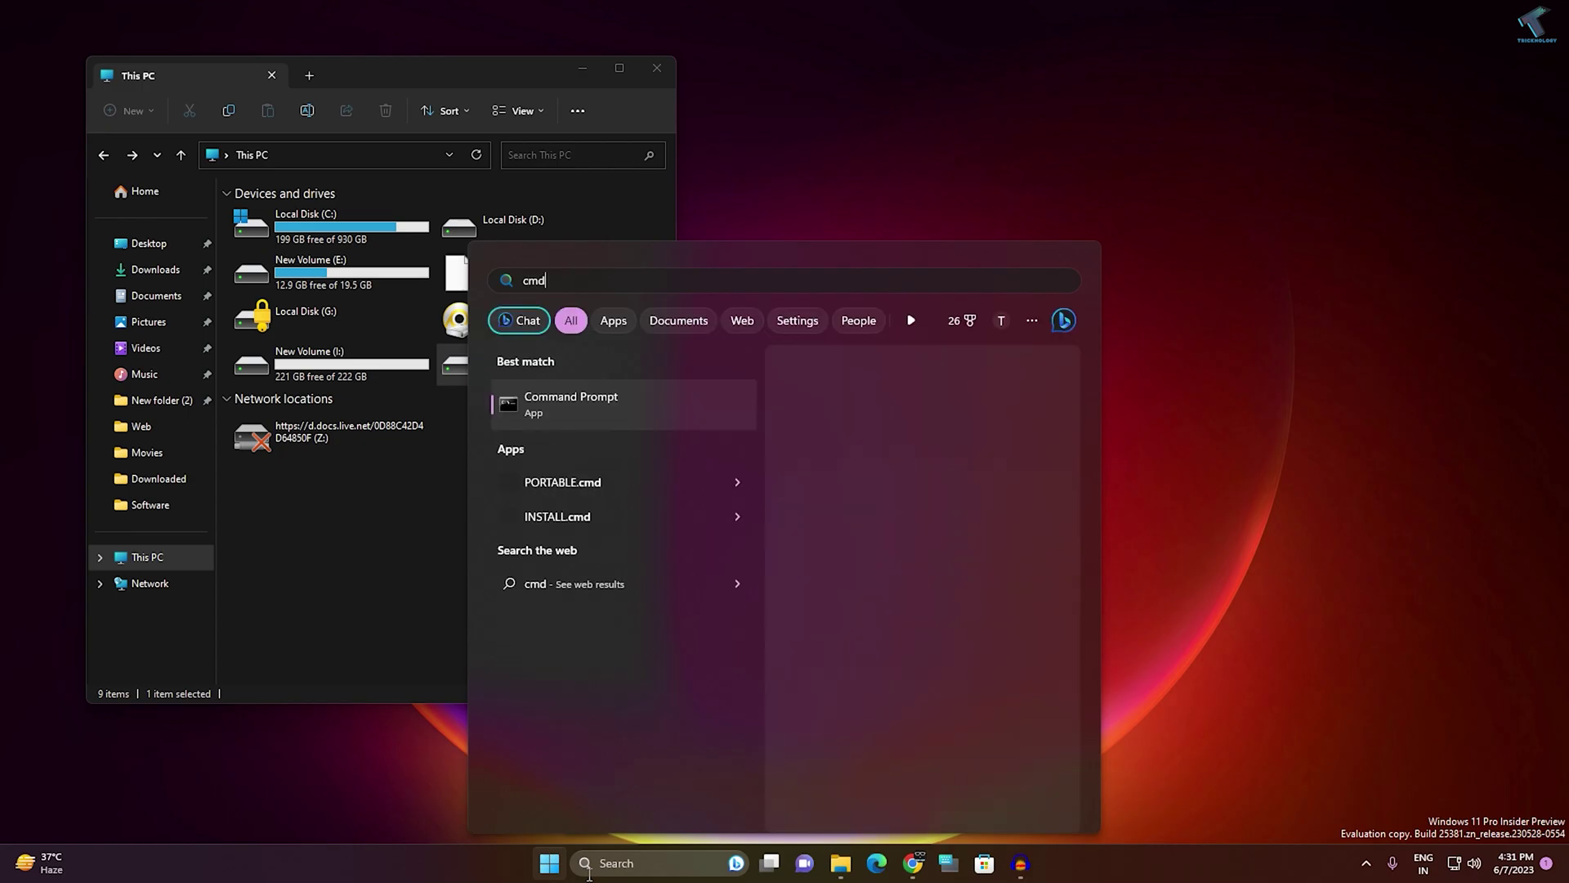
{"action": "right_click", "coordinate": [622, 399]}
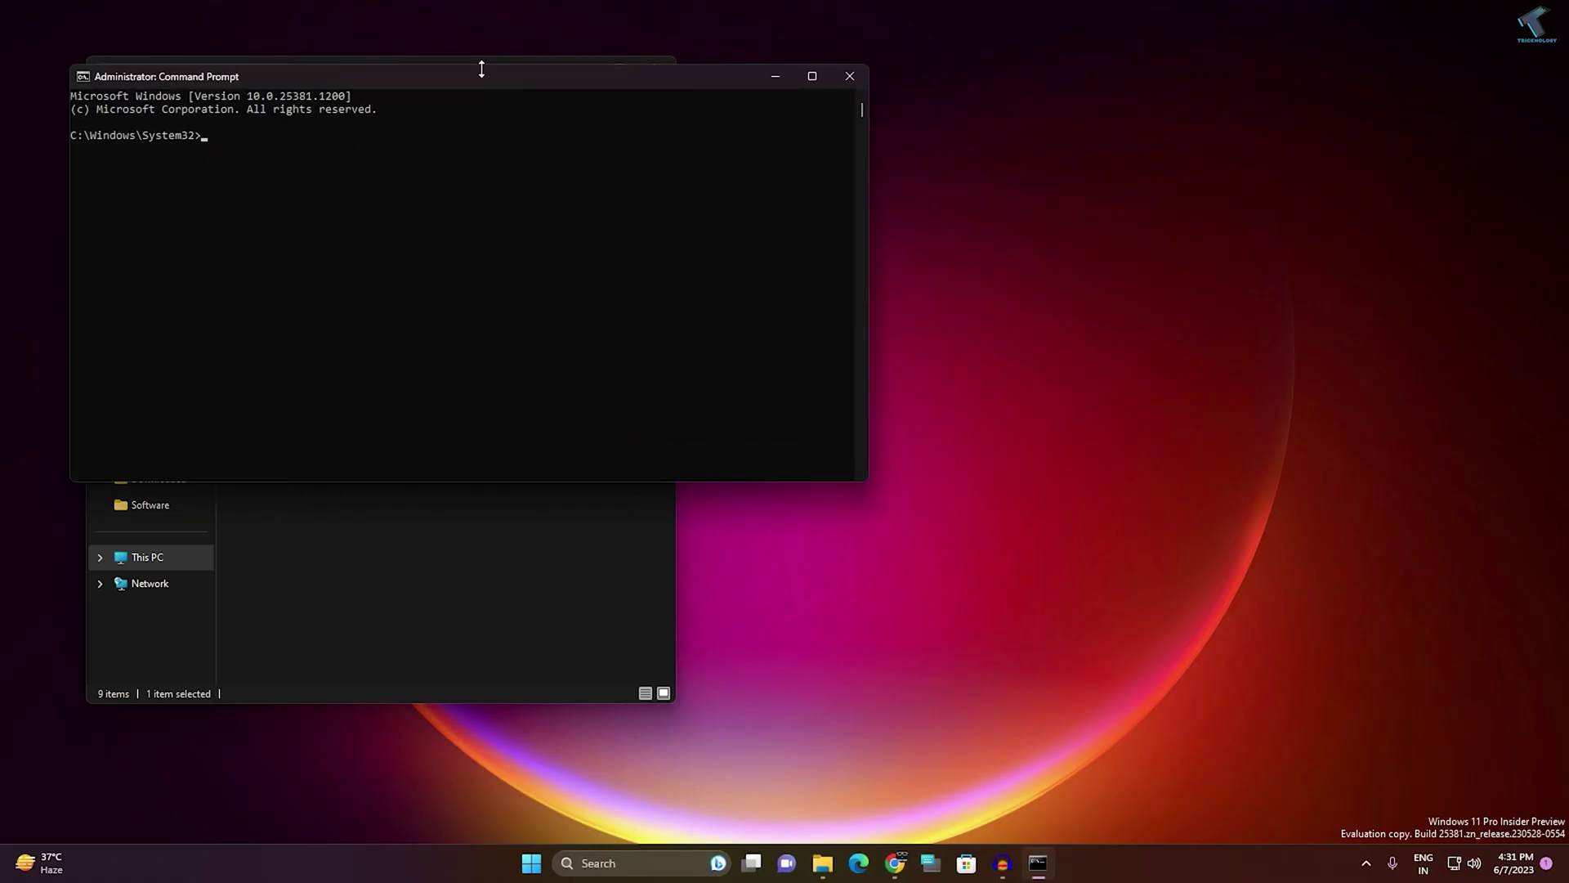
Drag the administrator Command Prompt window next to File Explorer's drive list
{"action": "left_click_drag", "start_coordinate": [491, 95], "coordinate": [1097, 349]}
{"action": "scroll", "coordinate": [1098, 356], "scroll_direction": "up", "scroll_amount": 2}
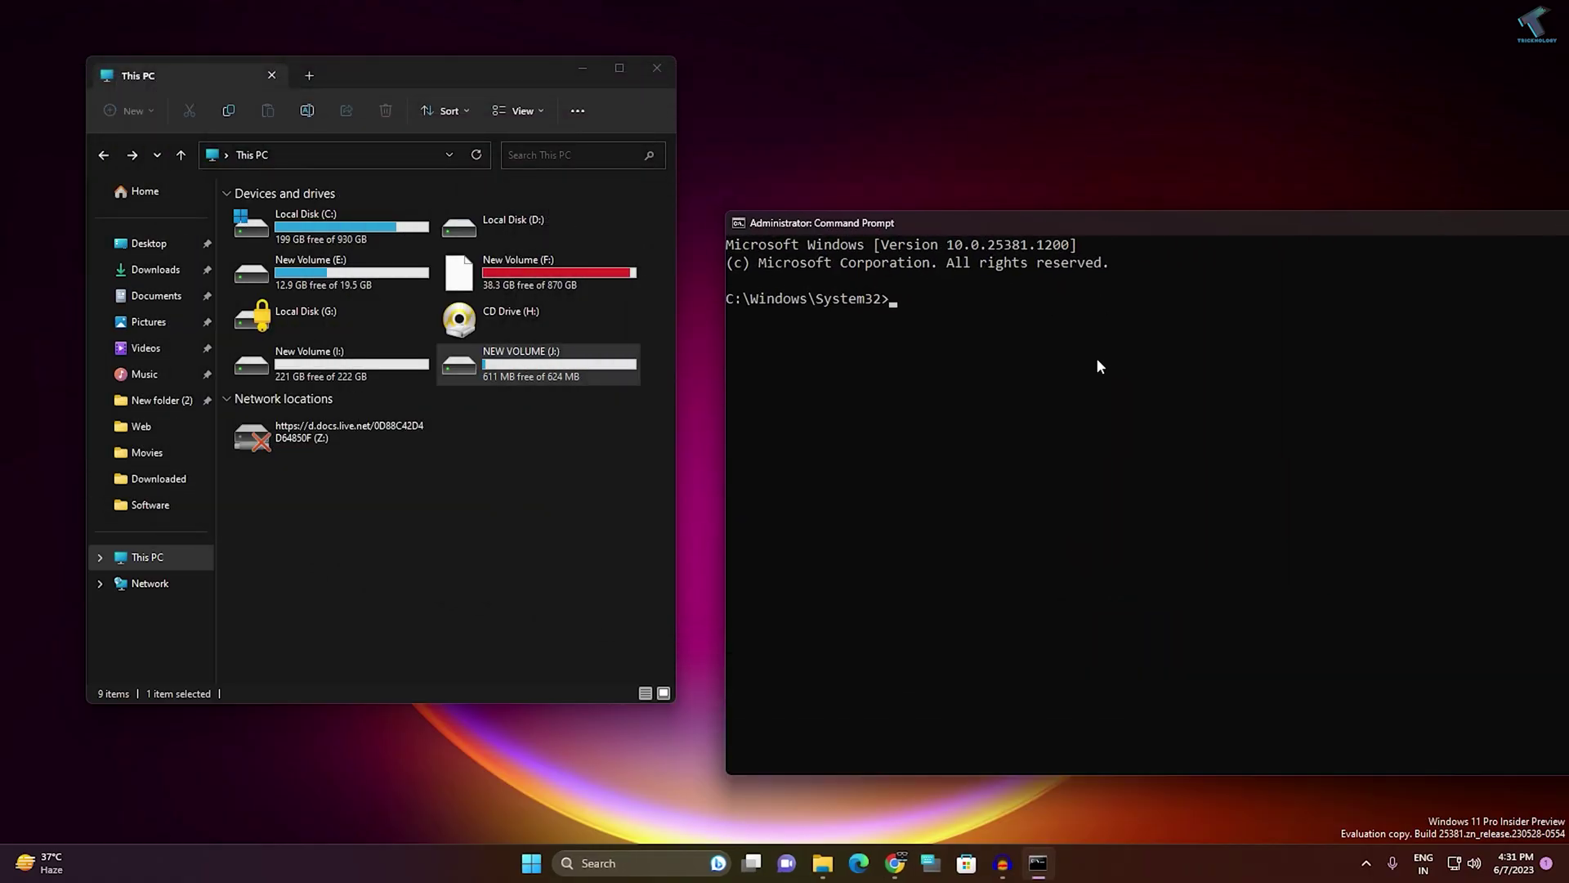
{"action": "left_click_drag", "start_coordinate": [832, 225], "coordinate": [717, 181]}
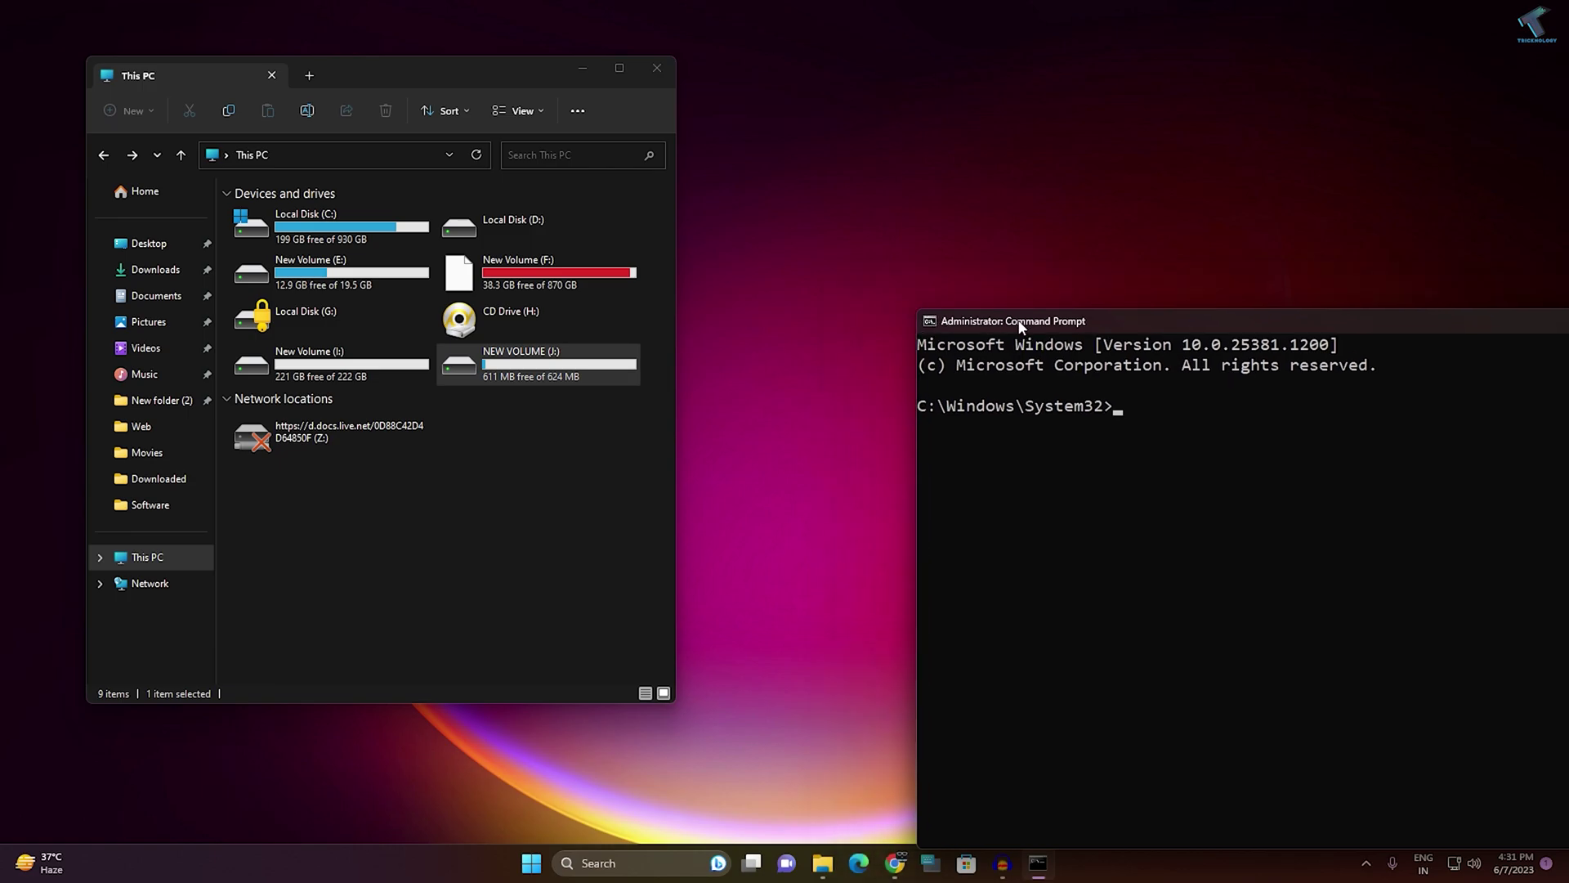
{"action": "mouse_move", "coordinate": [717, 182]}
{"action": "left_mouse_down"}
{"action": "mouse_move", "coordinate": [893, 216]}
{"action": "mouse_move", "coordinate": [805, 216]}
{"action": "left_mouse_up"}
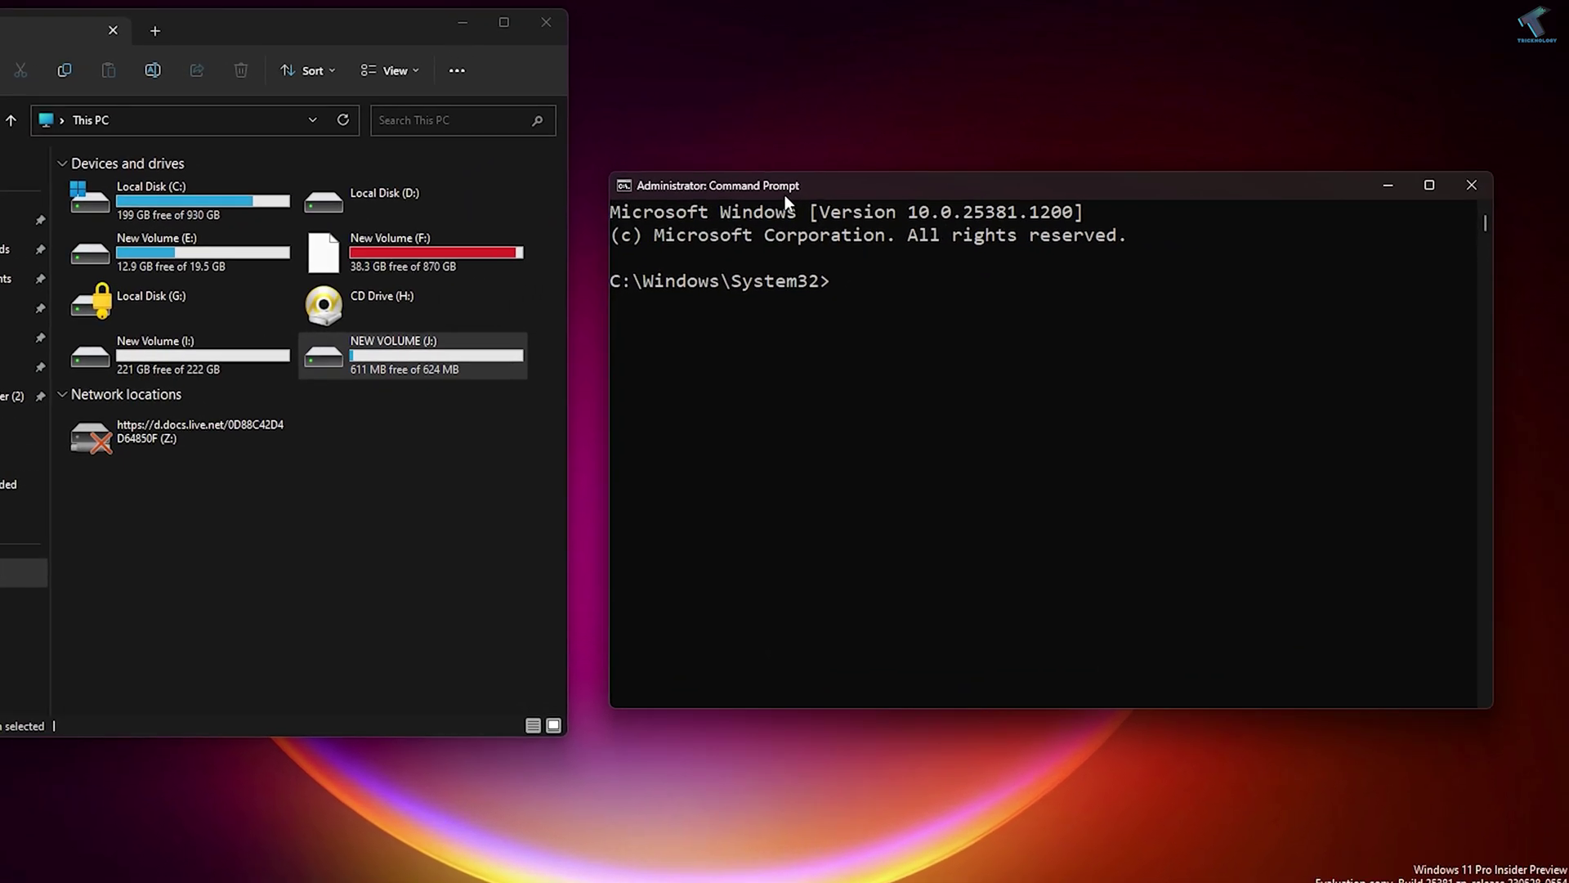
{"action": "type", "text": "convert"}
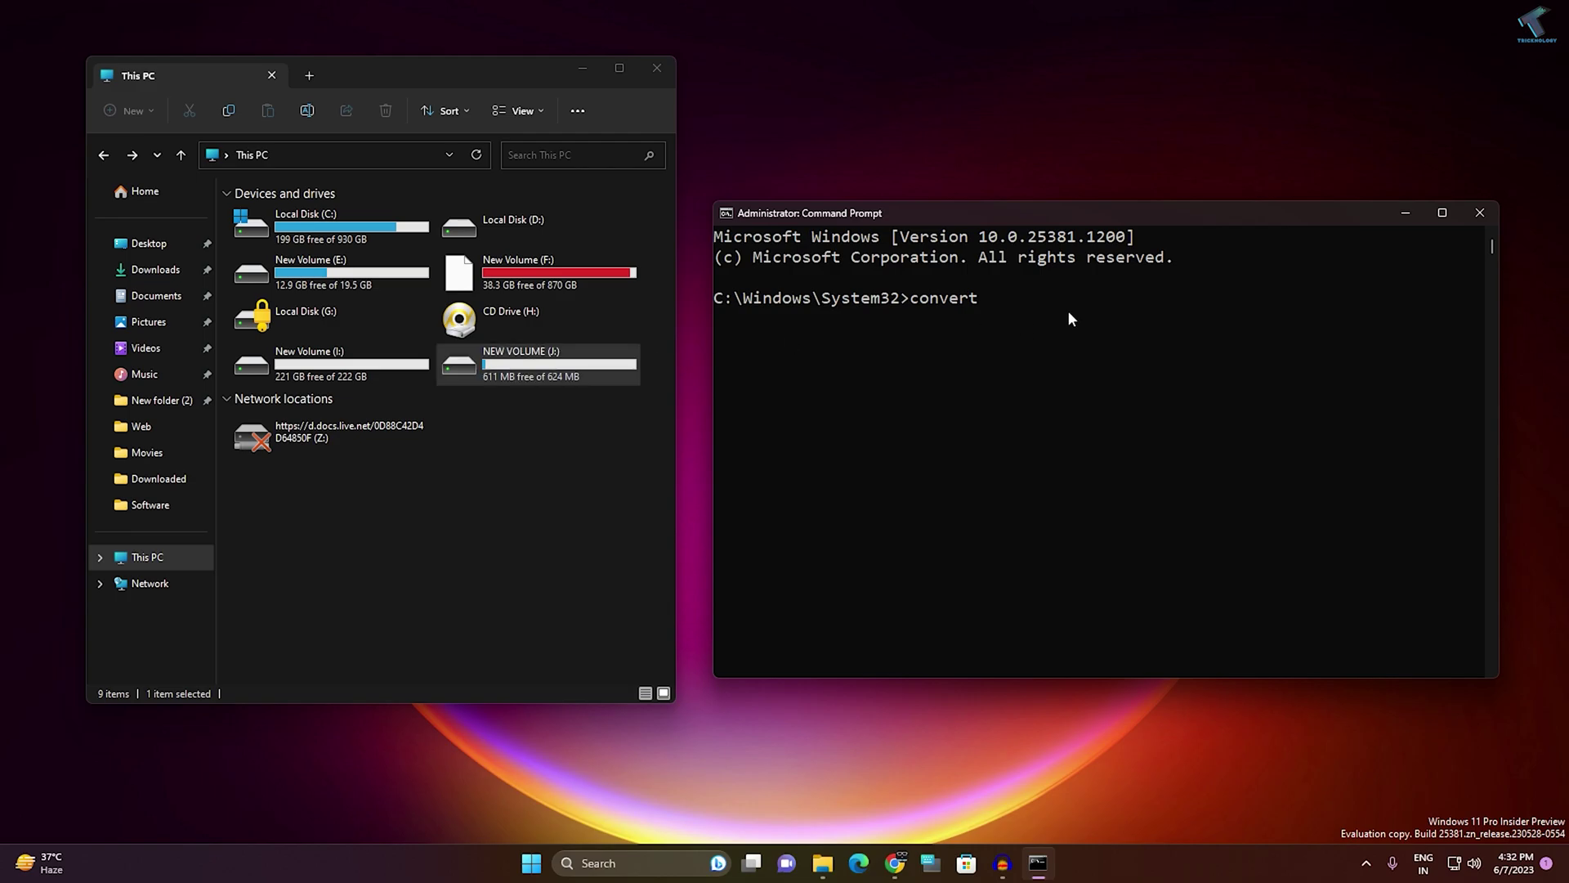
{"action": "type", "text": " J"}
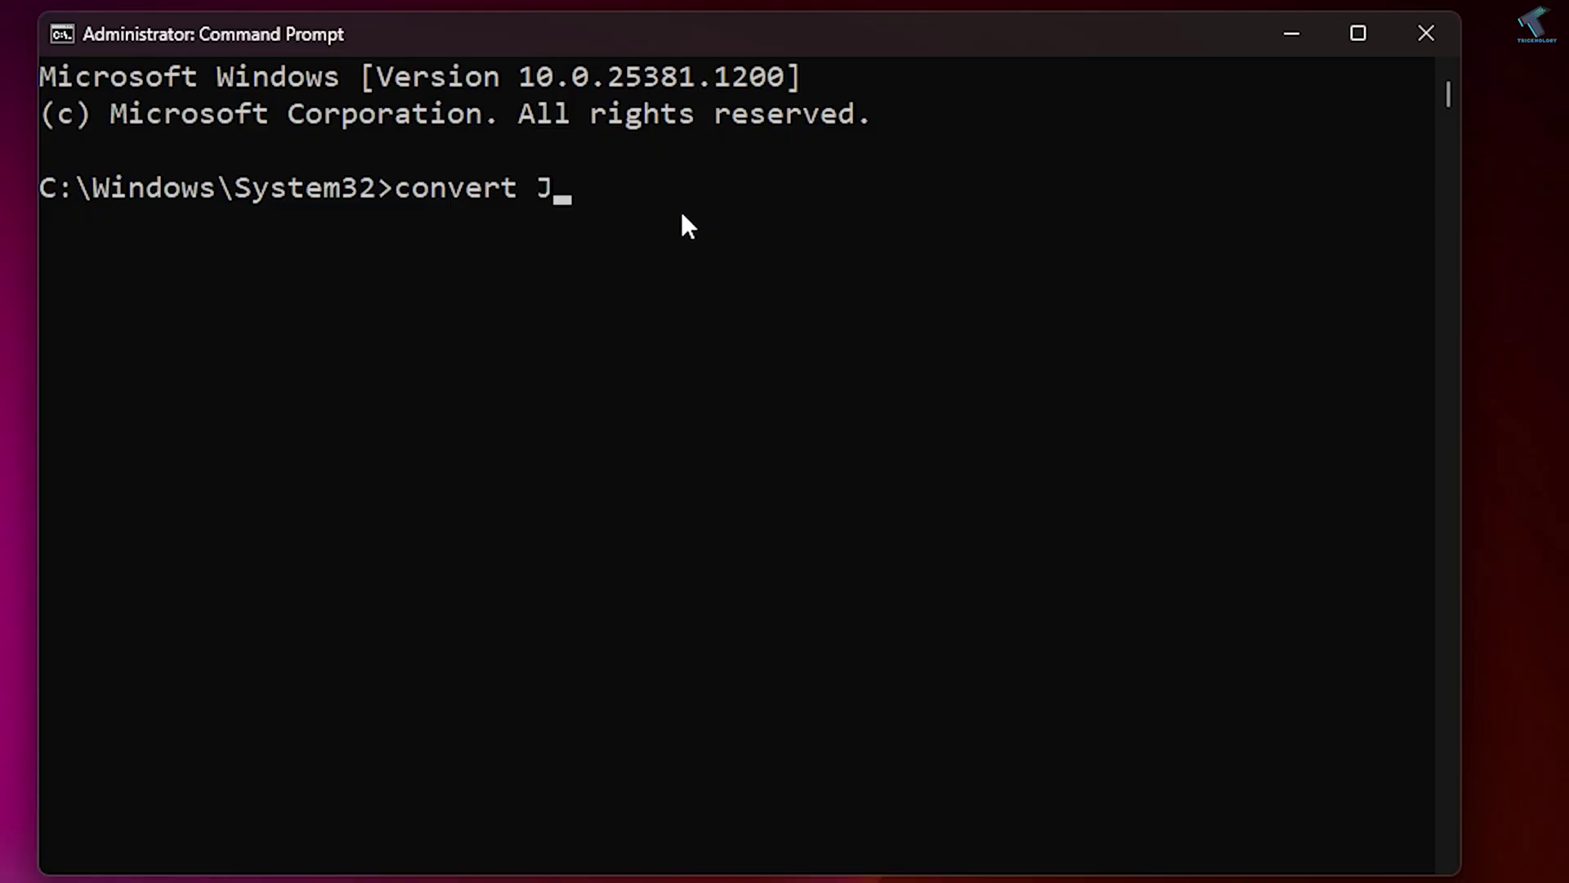
{"action": "type", "text": ":"}
{"action": "type", "text": " /fs:nf"}
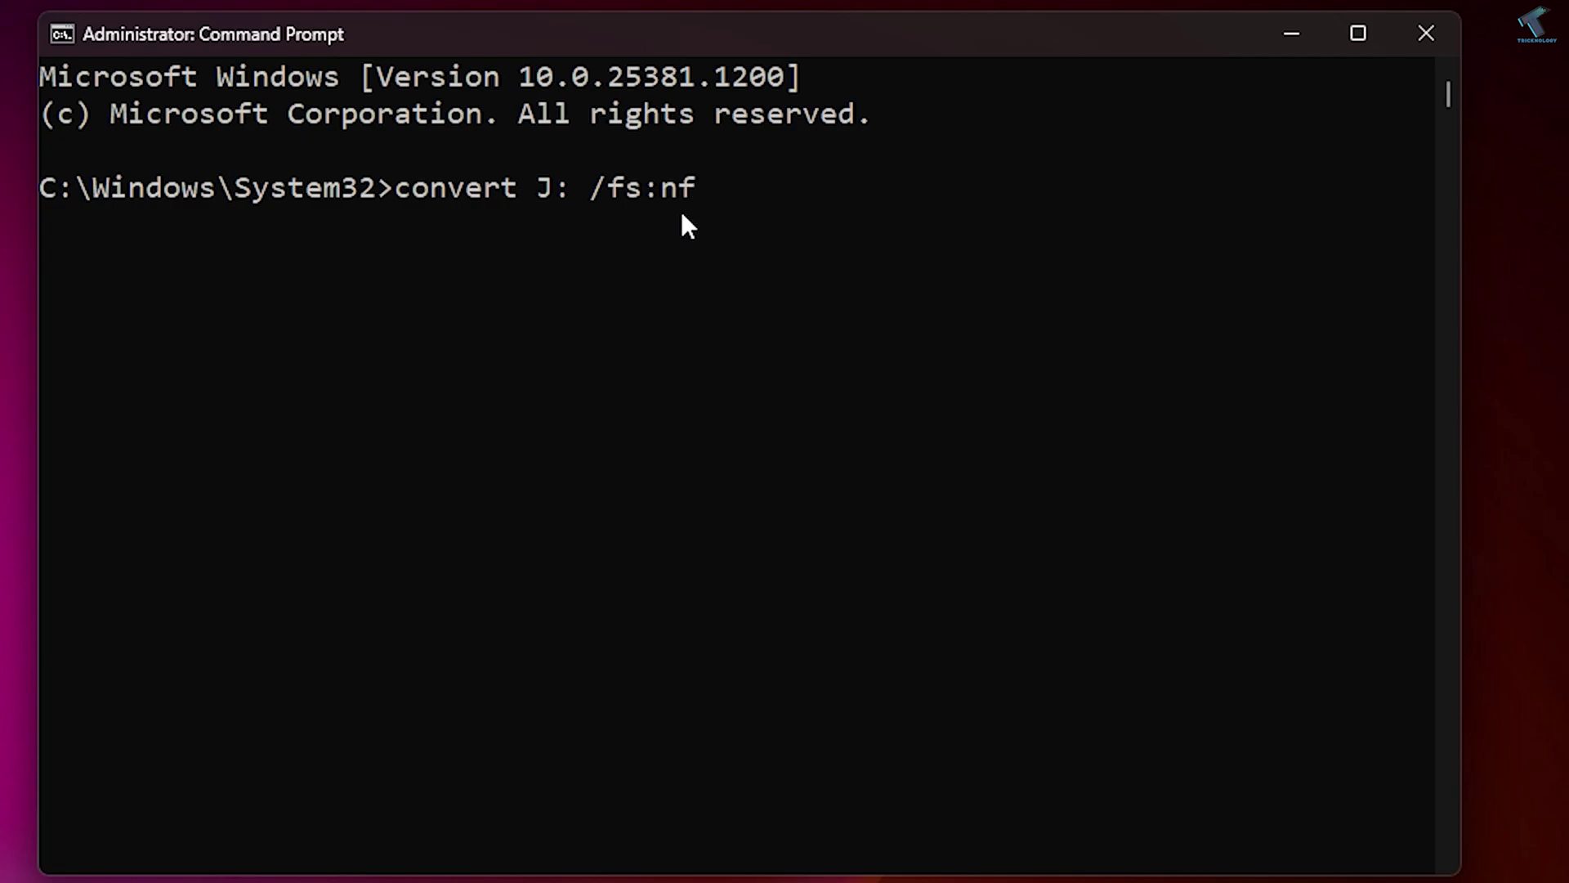
{"action": "key", "text": "BackSpace"}
{"action": "type", "text": "tfs"}
Run 'convert J: /fs:ntfs' to begin converting the FAT32 drive J
{"action": "key", "text": "Return"}
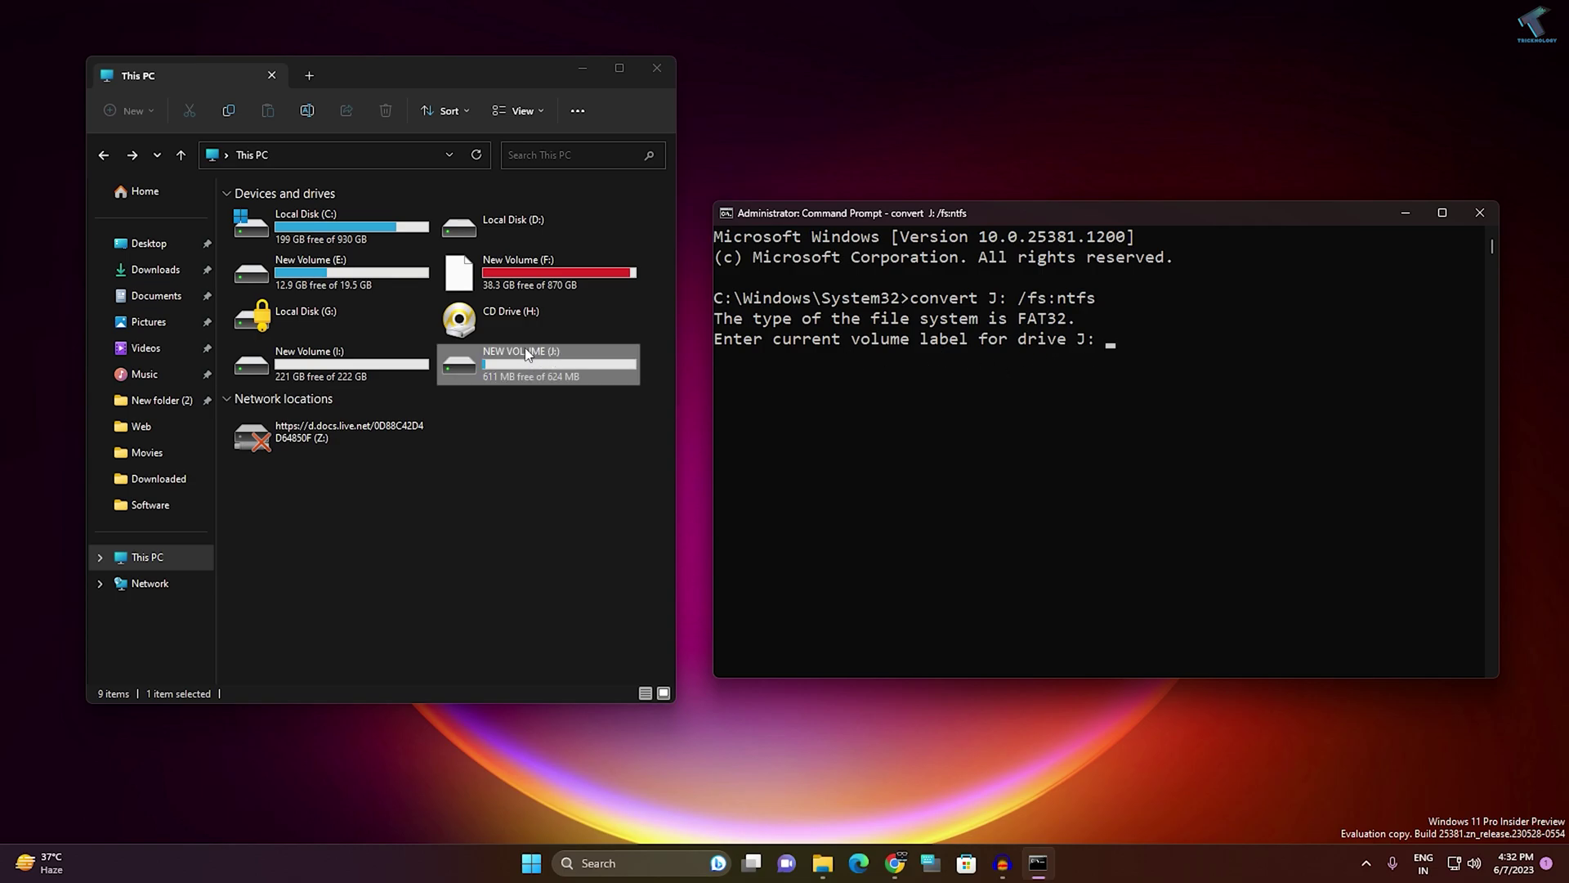
Enter the volume label 'NEW VOLUME' so drive J finishes converting to NTFS
{"action": "left_click", "coordinate": [494, 355]}
{"action": "type", "text": "NEW"}
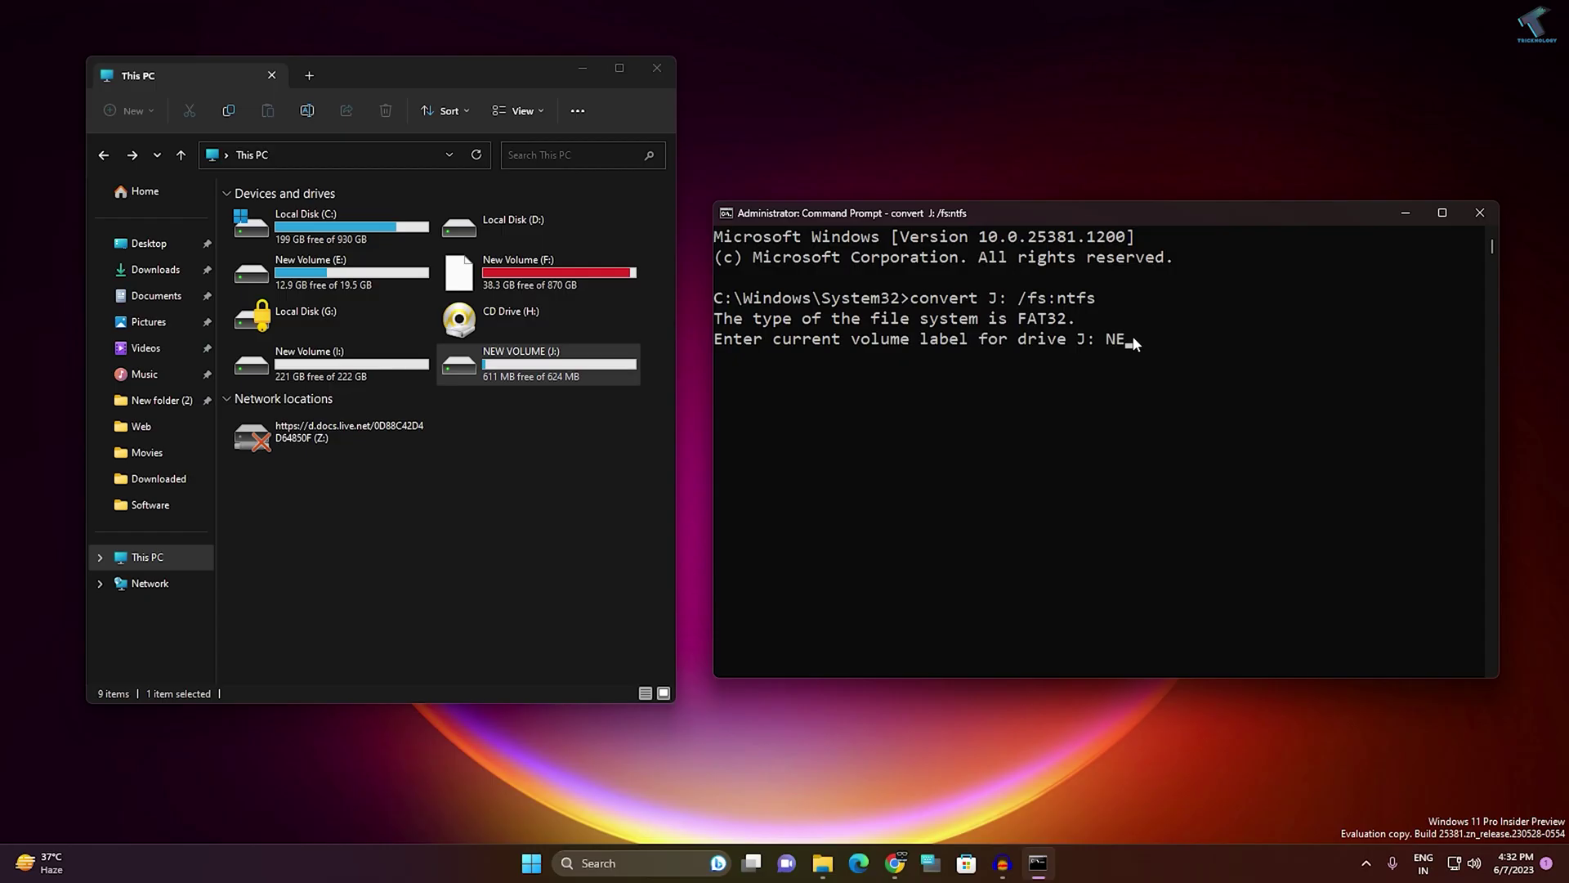
{"action": "type", "text": "VOLUME"}
{"action": "key", "text": "Return"}
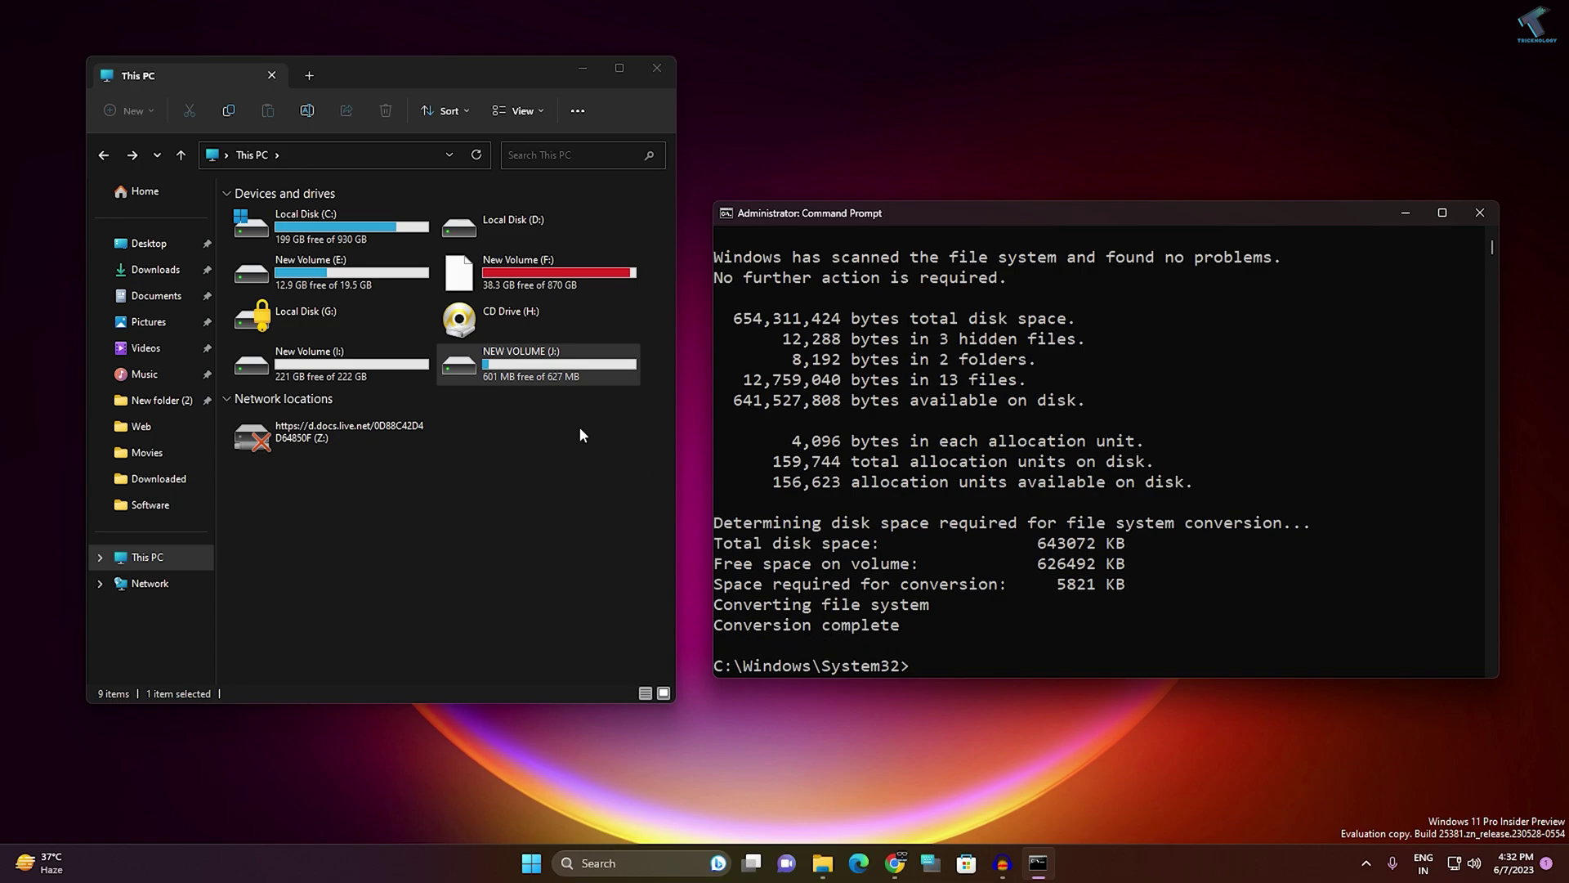
{"action": "right_click", "coordinate": [535, 373]}
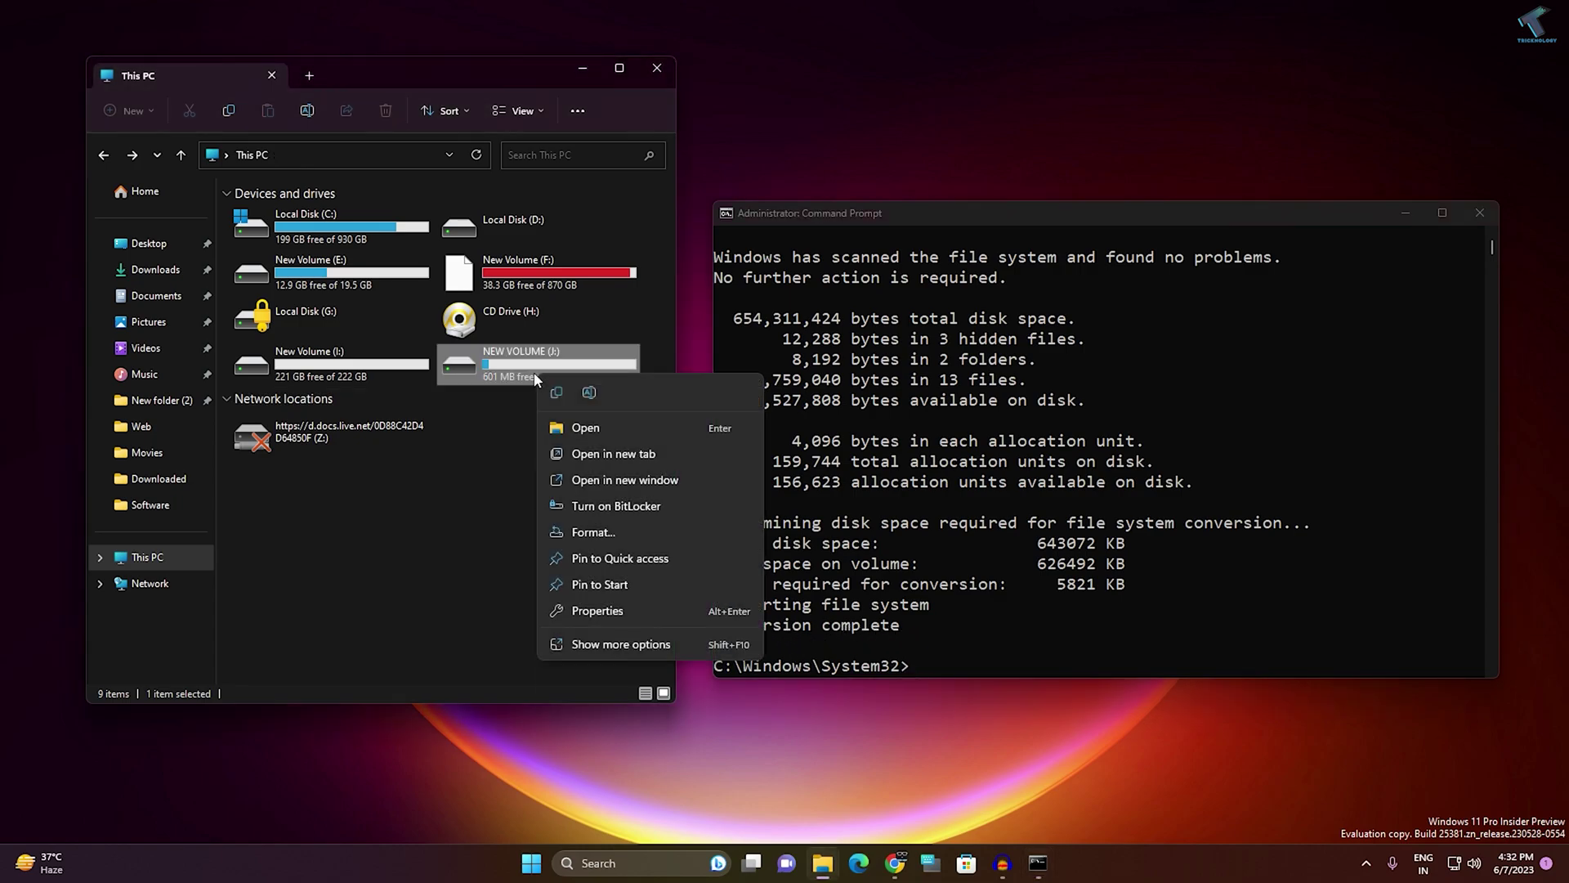
{"action": "left_click", "coordinate": [617, 606]}
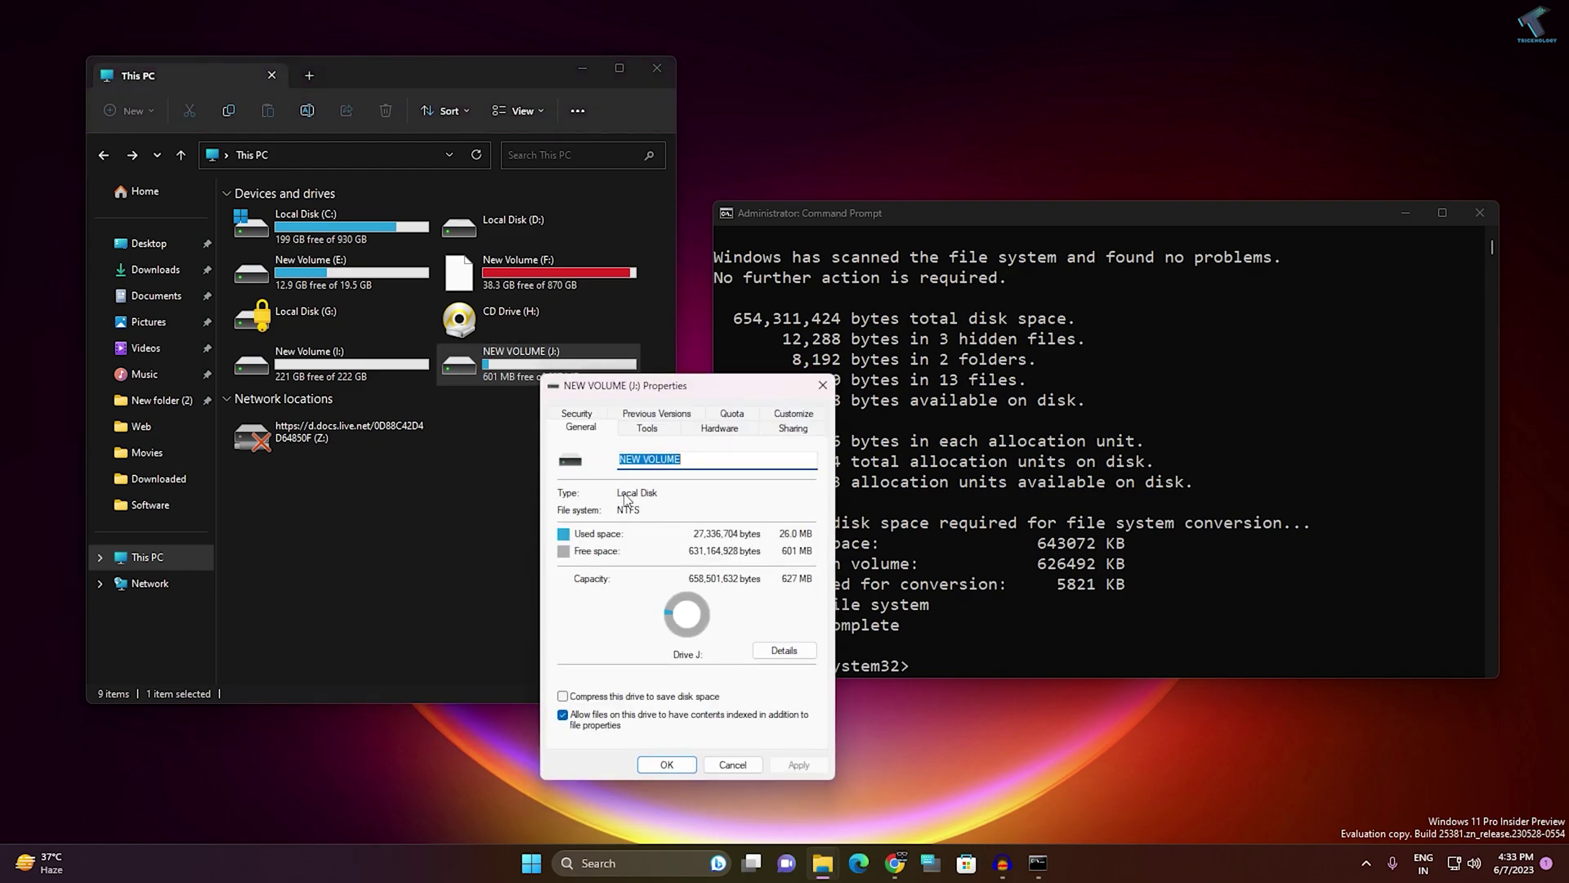
{"action": "left_click", "coordinate": [821, 385]}
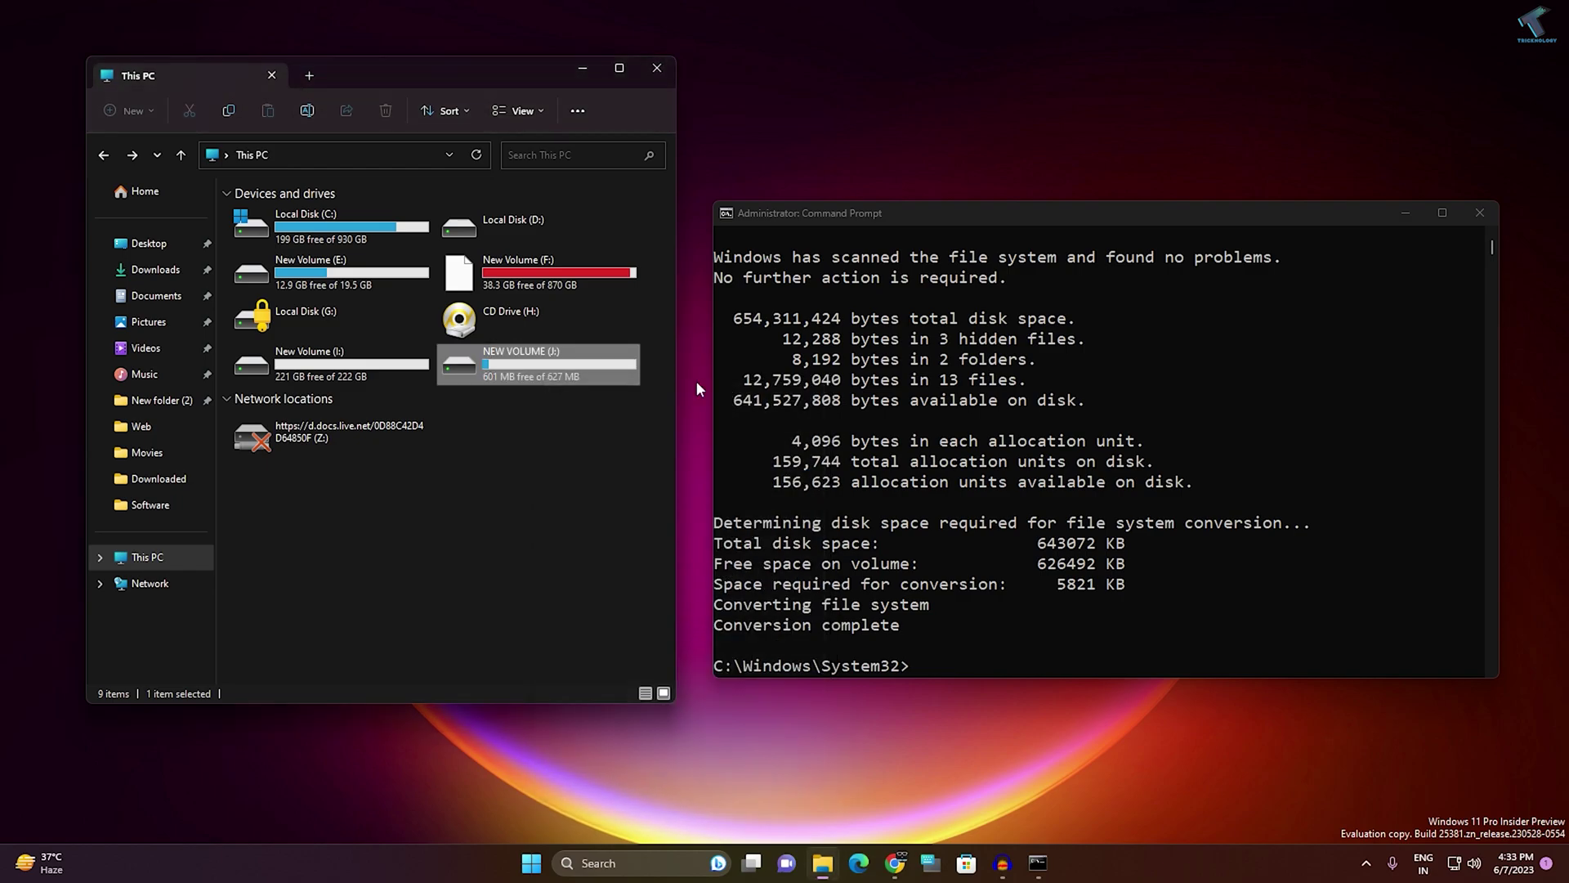
{"action": "double_click", "coordinate": [582, 370]}
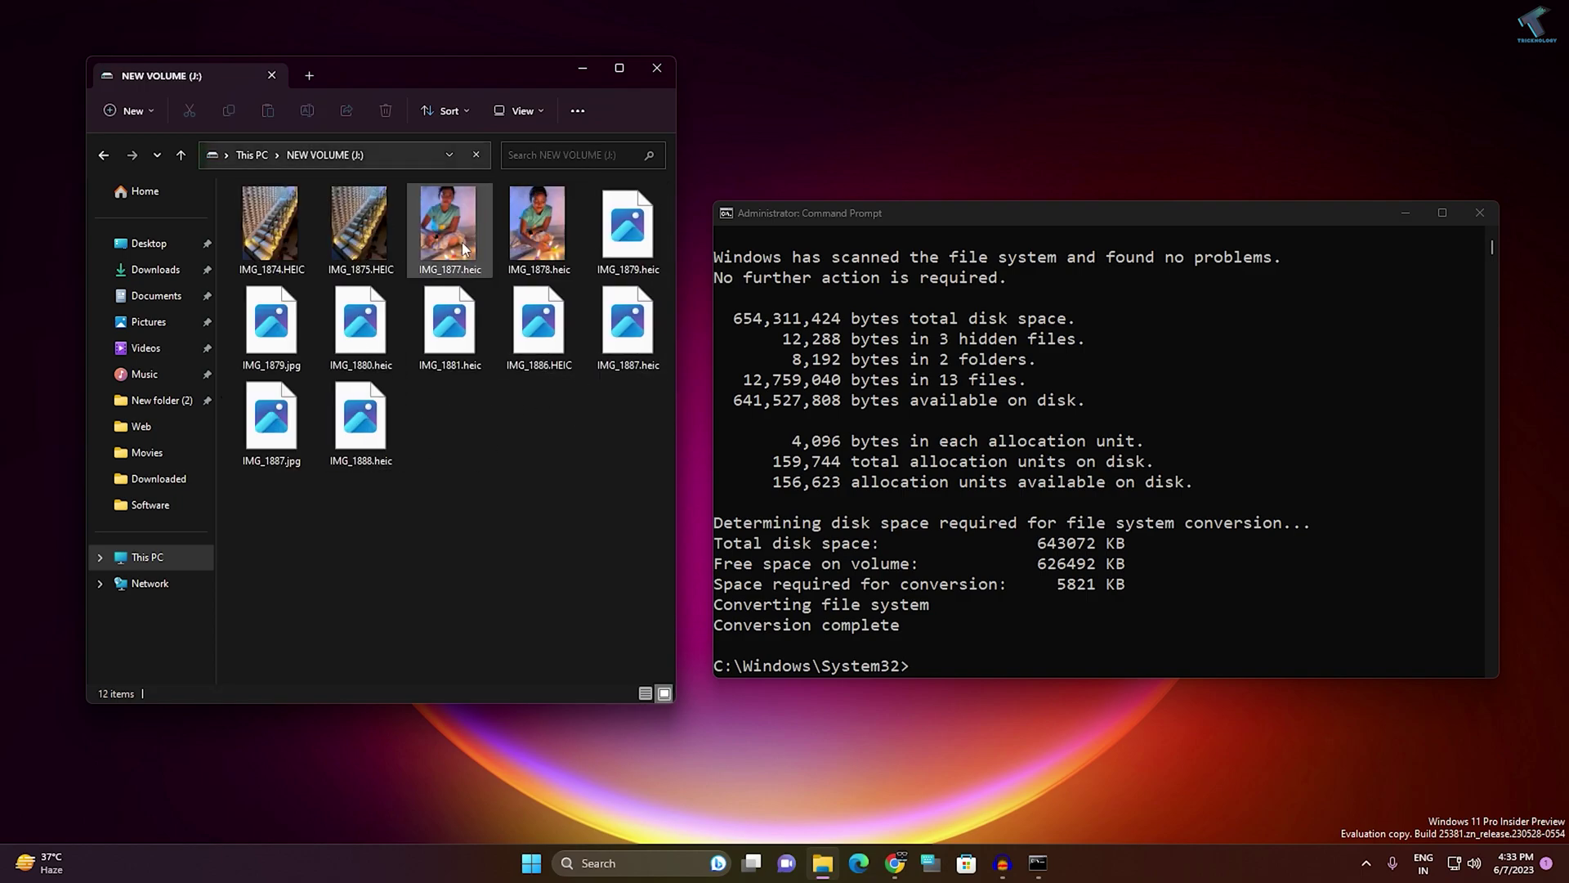
{"action": "left_click", "coordinate": [103, 160]}
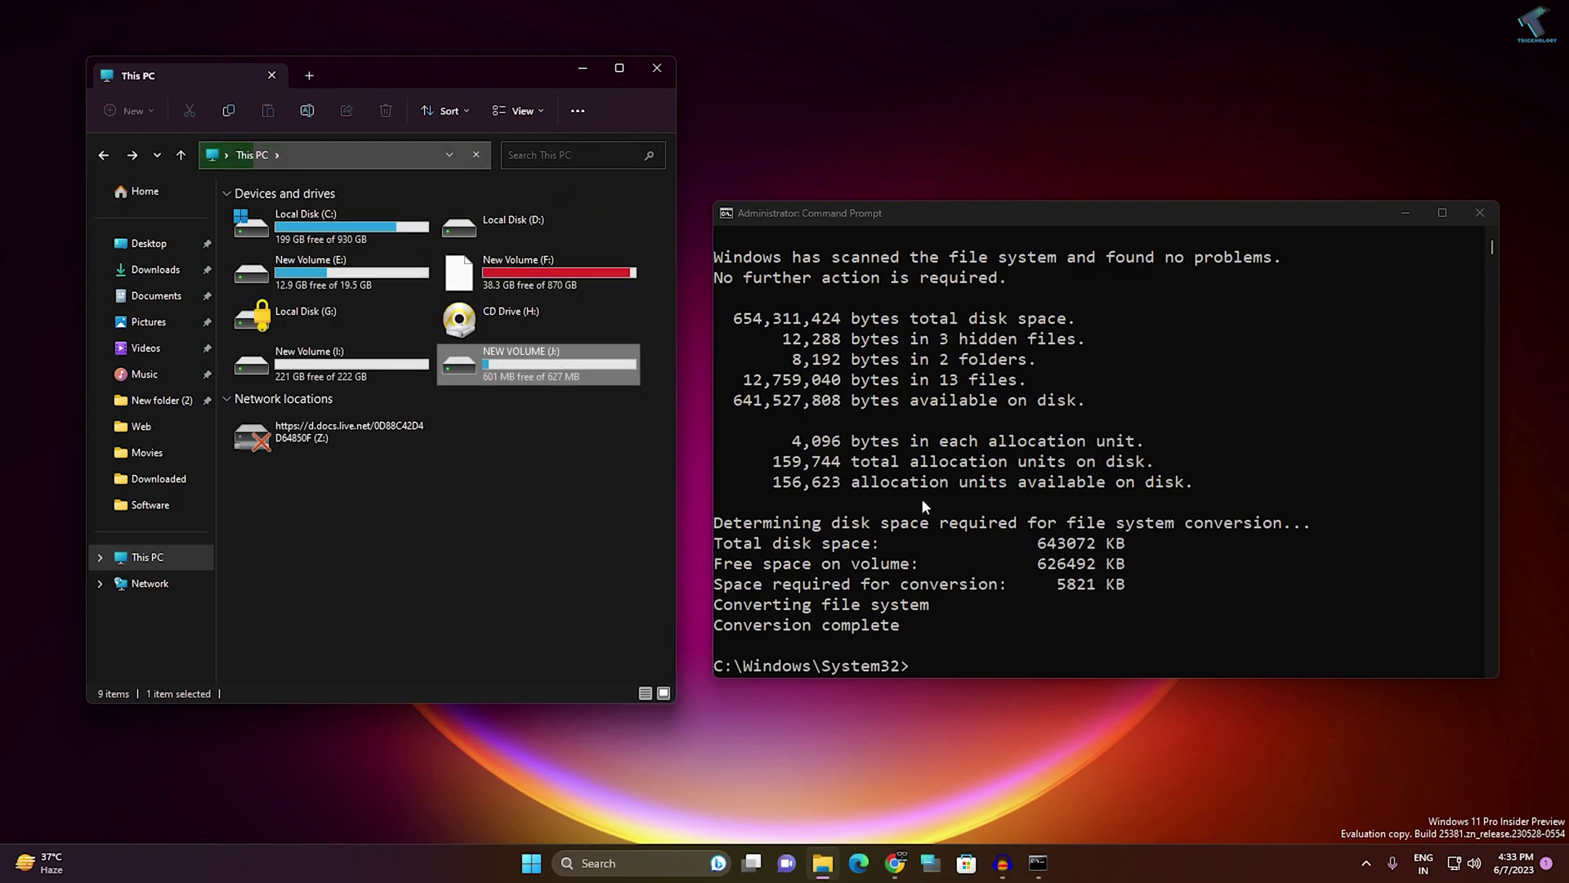